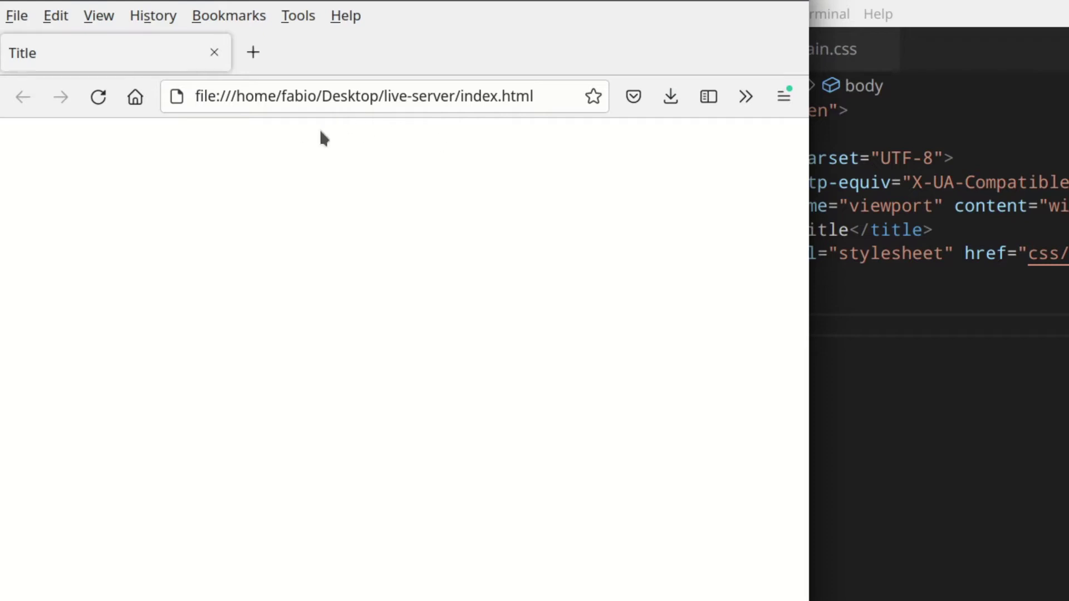
- Add an Emmet-expanded div to the index.html body, save, and reload Firefox
left_click(807, 317)
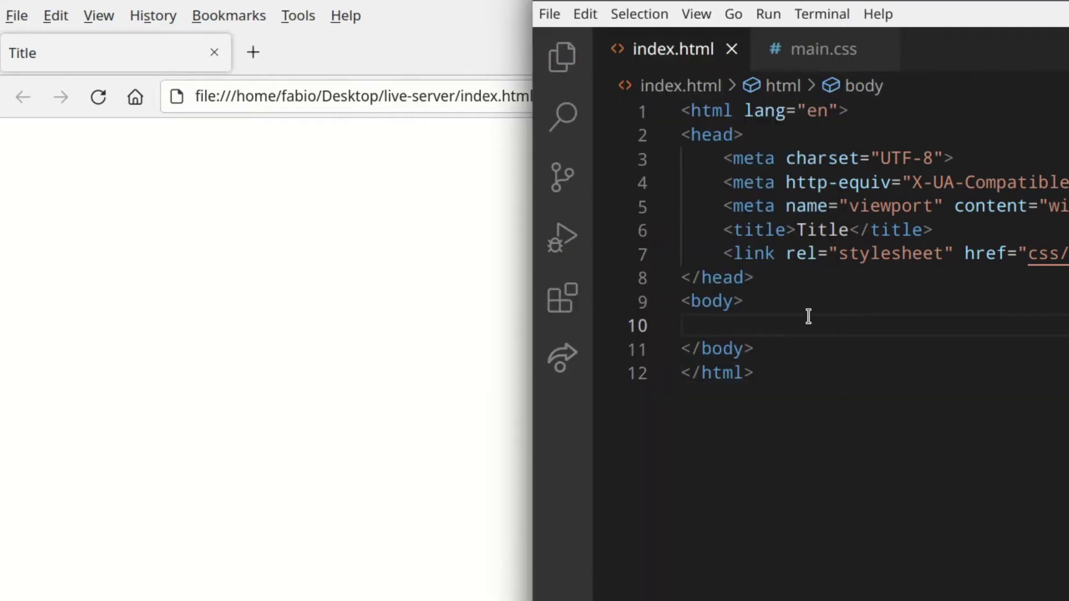
type("div")
key("Tab")
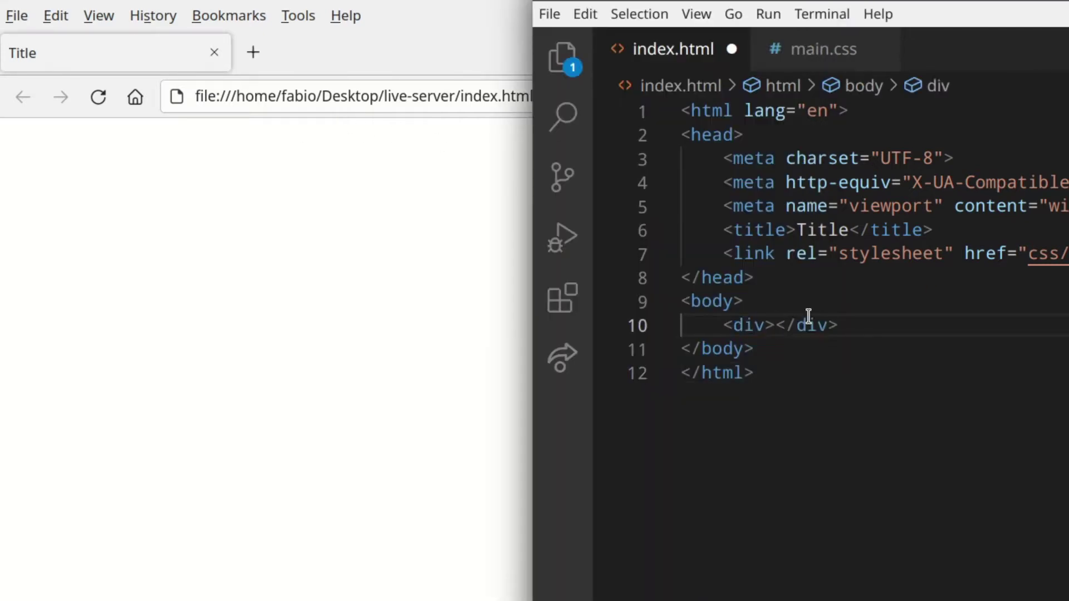
left_click(833, 48)
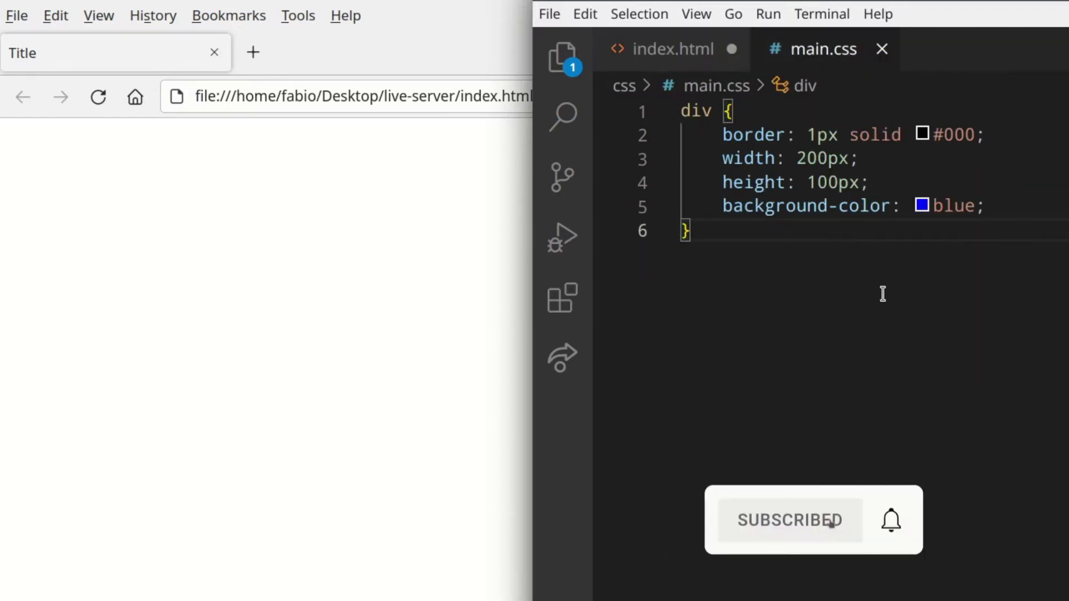
left_click(674, 49)
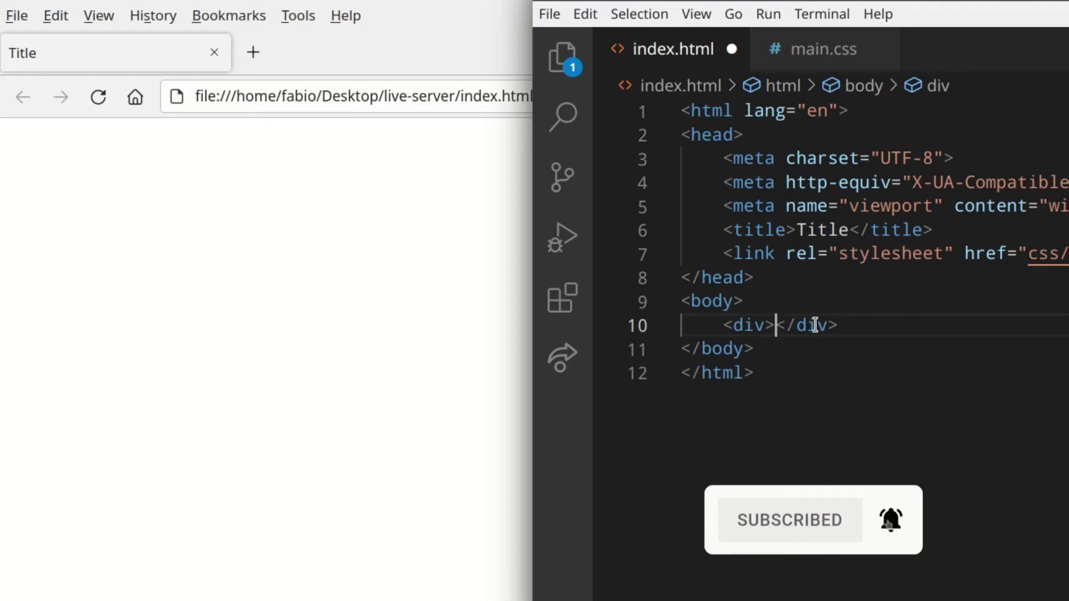
key("ctrl+s")
left_click(268, 315)
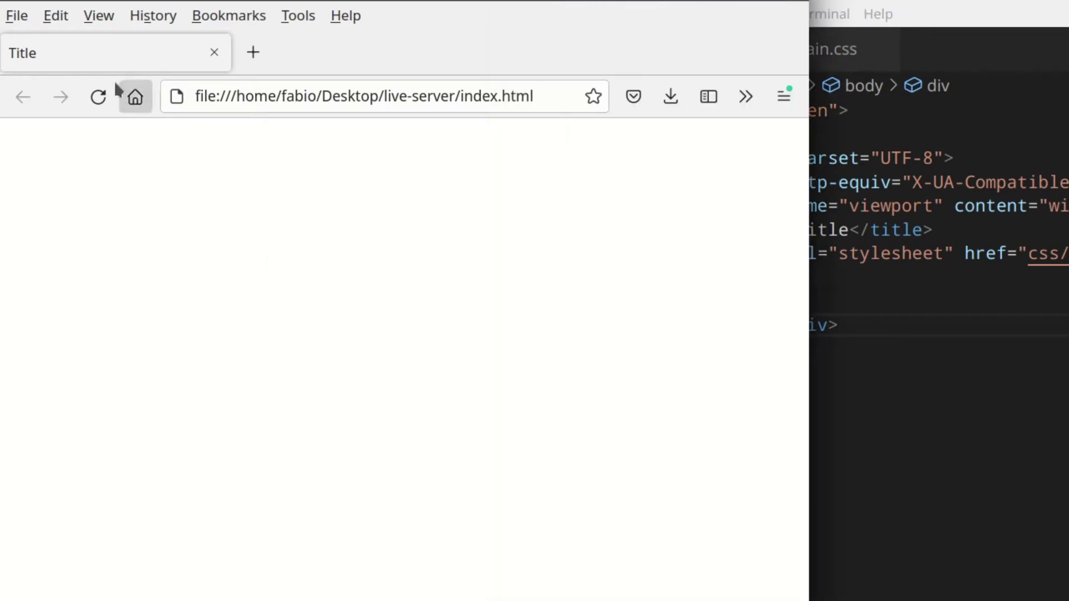
left_click(97, 96)
left_click(879, 326)
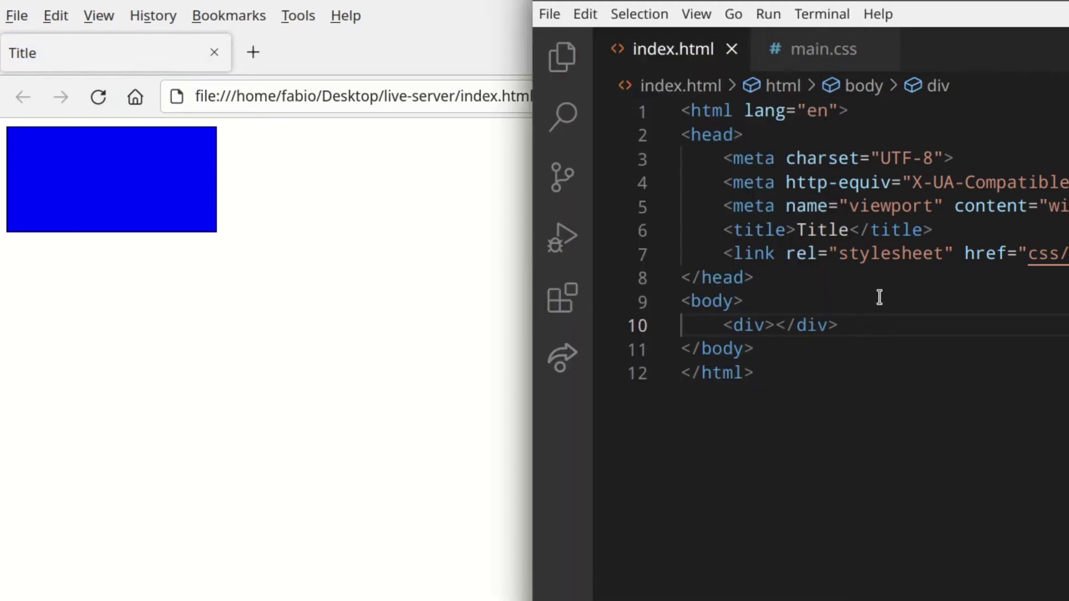
- Change the main.css background colour from blue to red, save, and reload Firefox
left_click(824, 49)
double_click(942, 207)
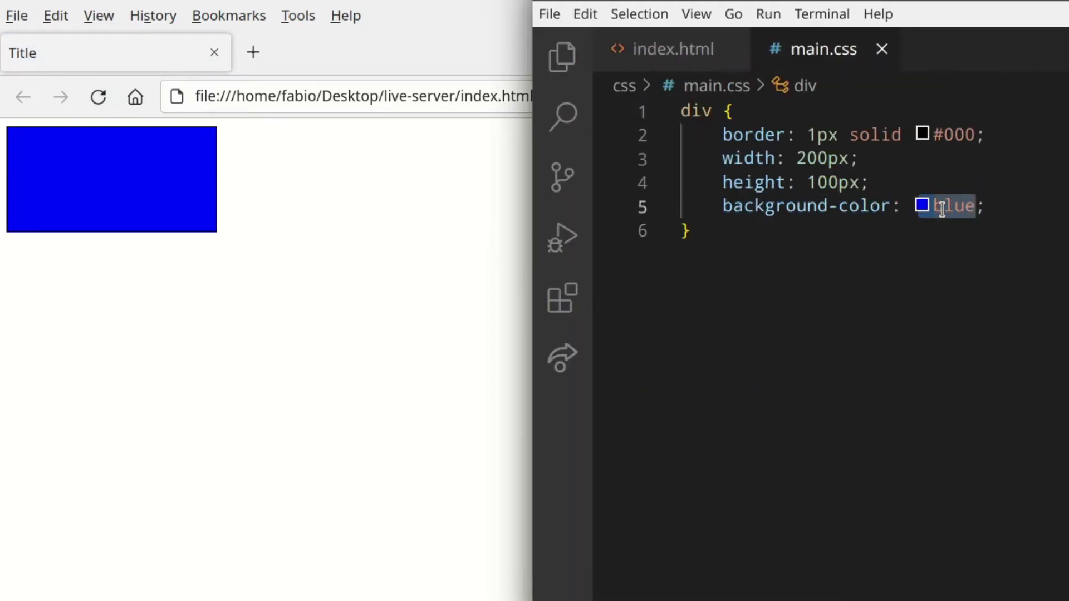
type("red")
key("ctrl+s")
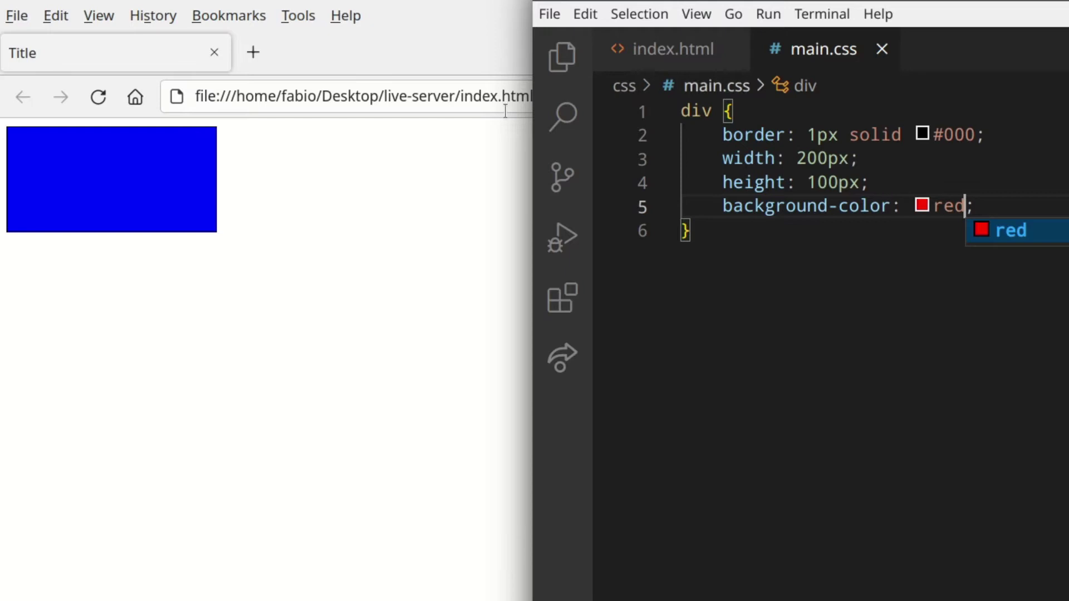
left_click(262, 282)
left_click(98, 96)
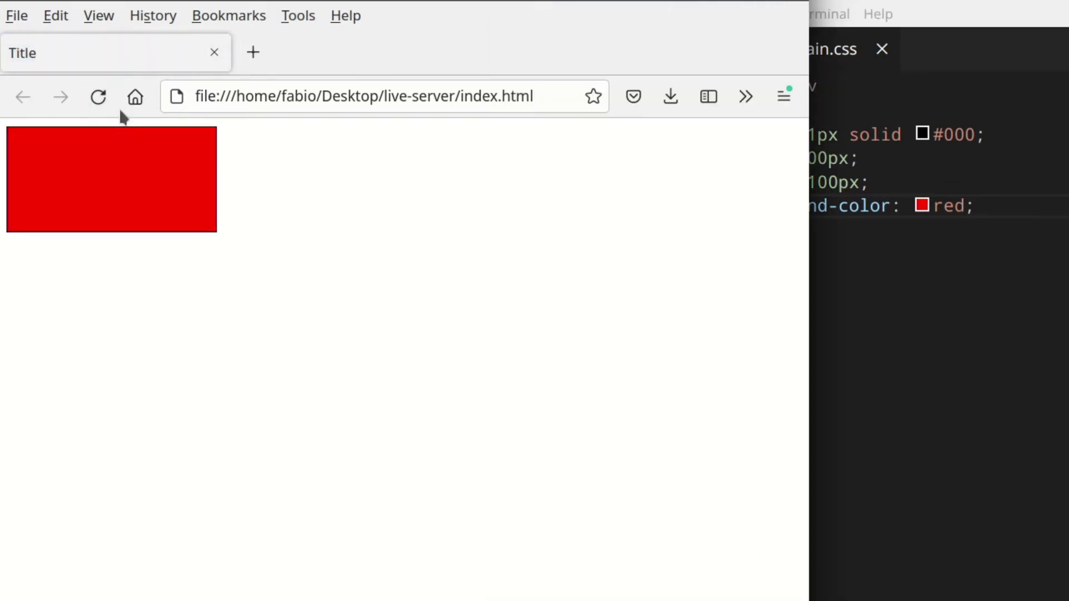
left_click(98, 97)
left_click(896, 343)
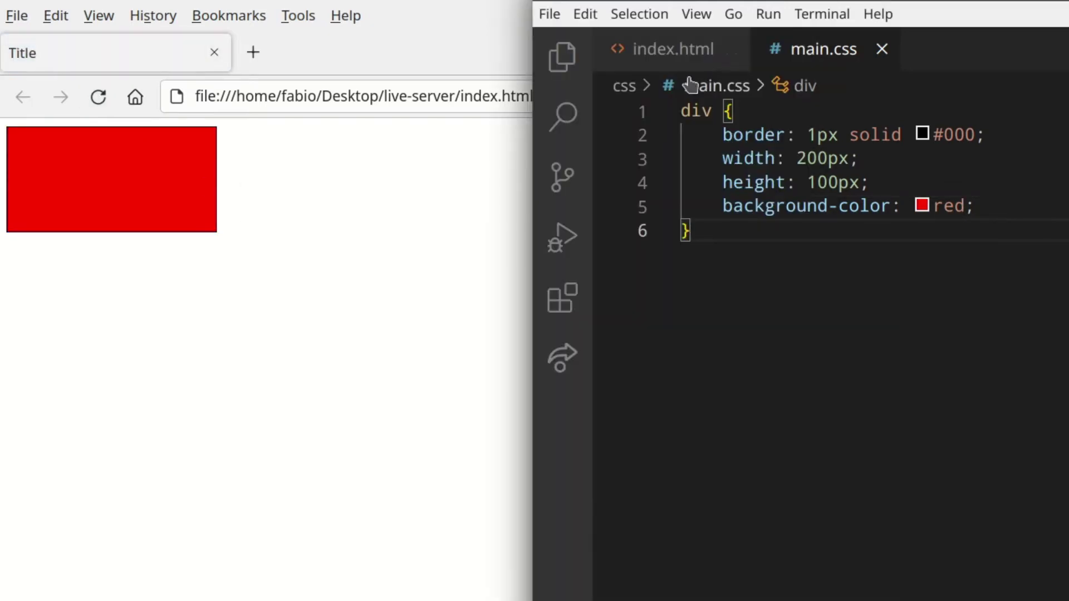
left_click(673, 49)
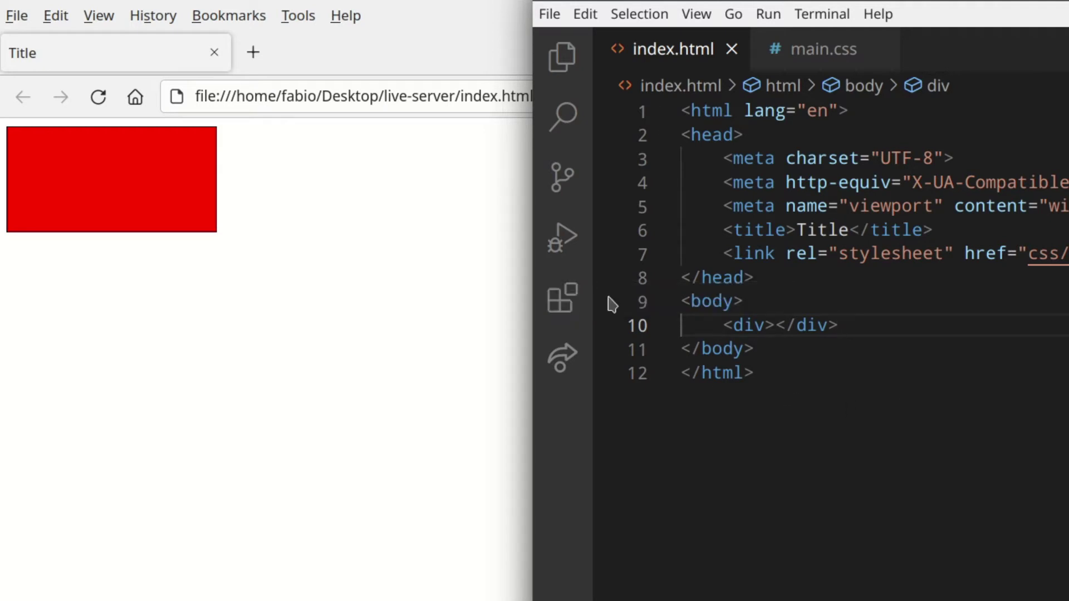
- Search the marketplace for 'live-server' and install Live Server by ritwickdey
left_click(574, 296)
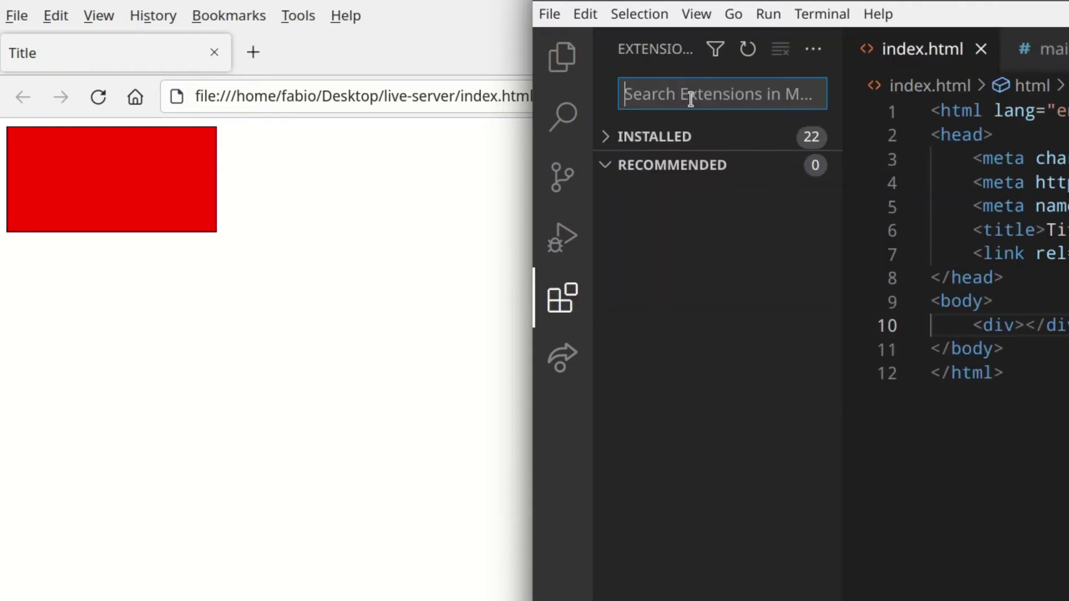
type("live-server")
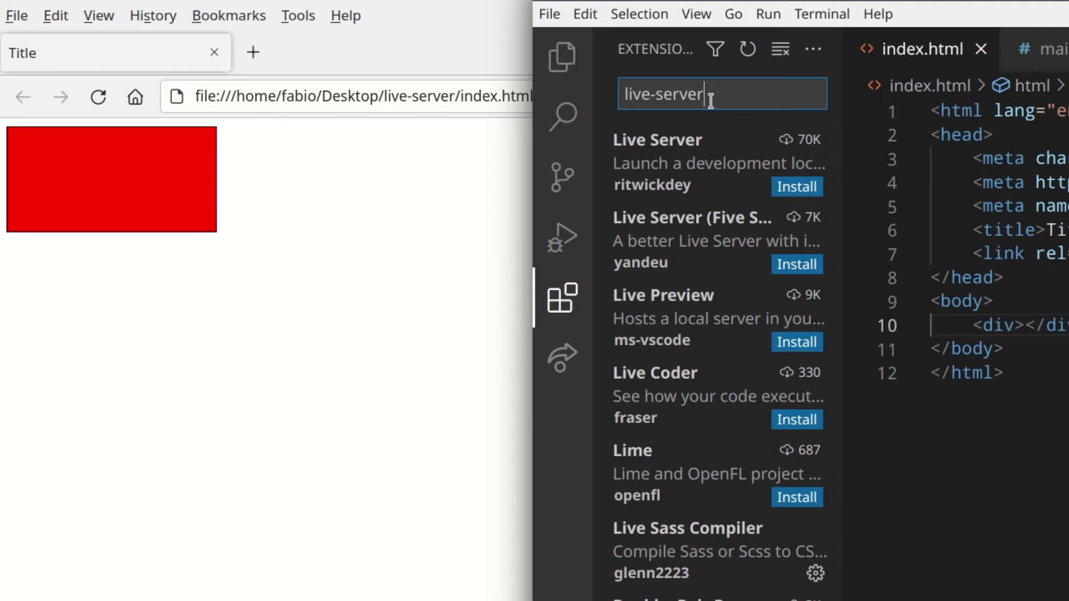
left_click(679, 167)
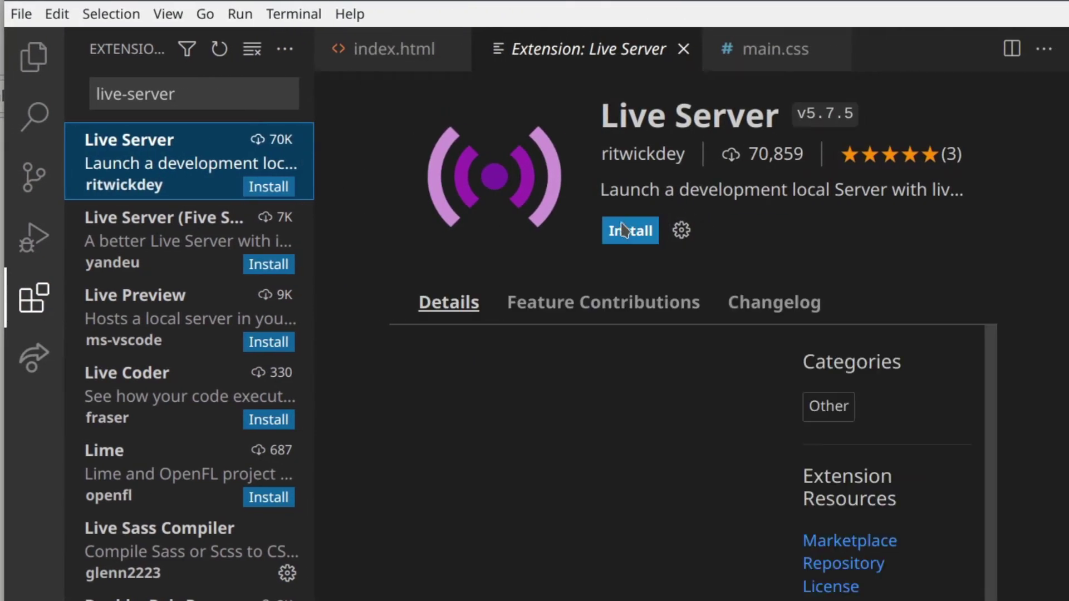
left_click(629, 230)
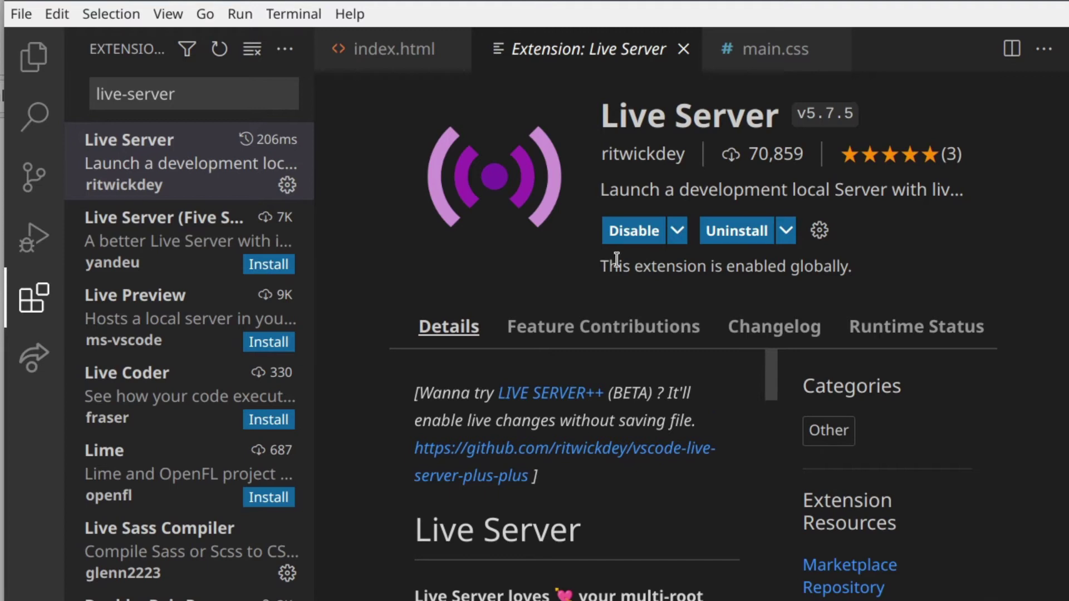
- Close the extension page and serve index.html with Live Server at 127.0.0.1:5500
left_click(38, 297)
key("ctrl+w")
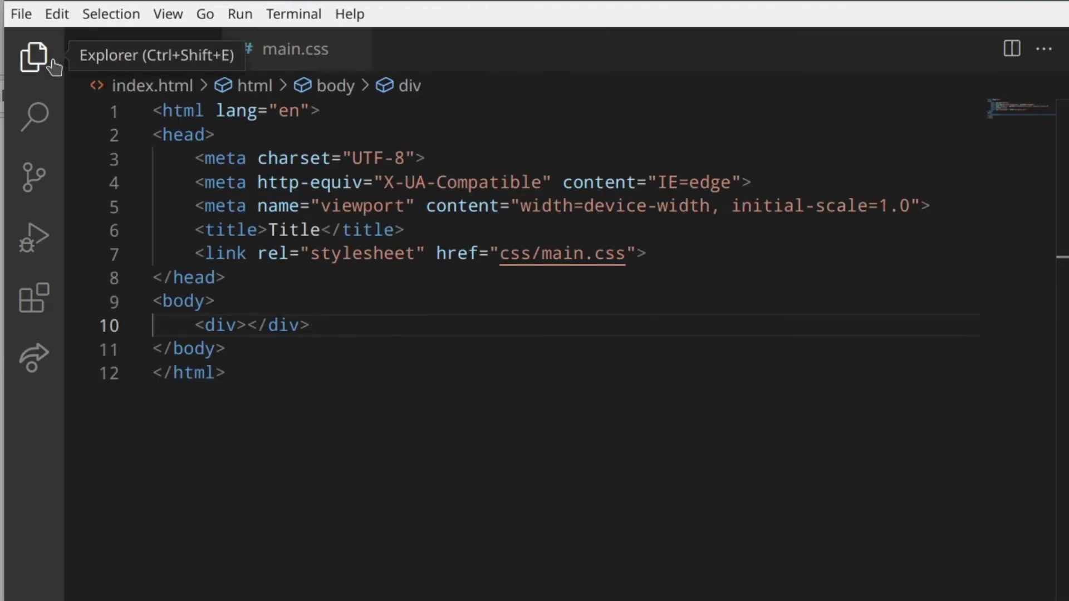
left_click(35, 57)
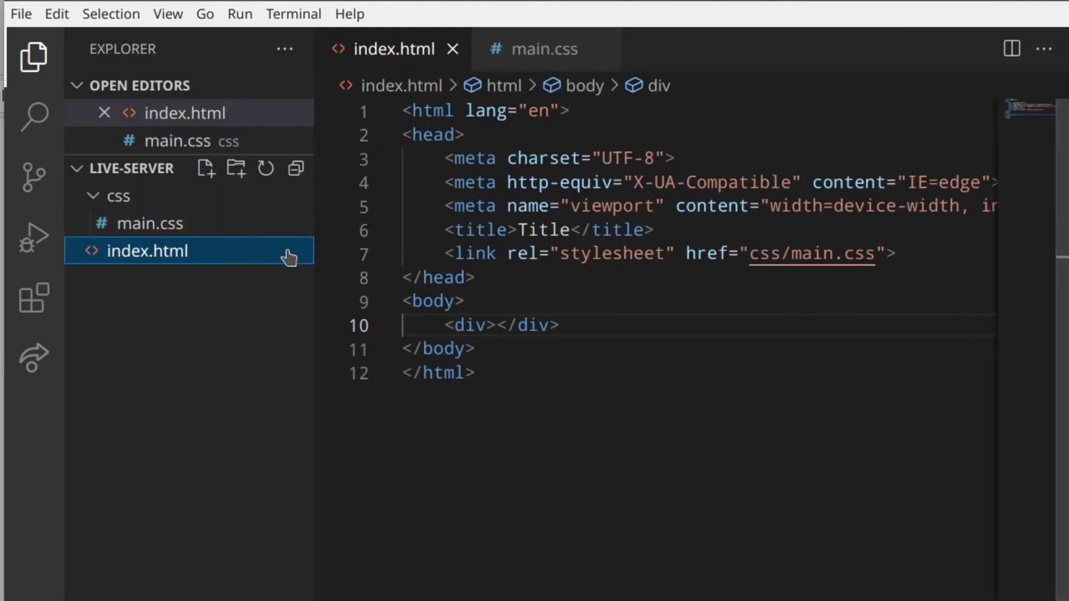
right_click(149, 254)
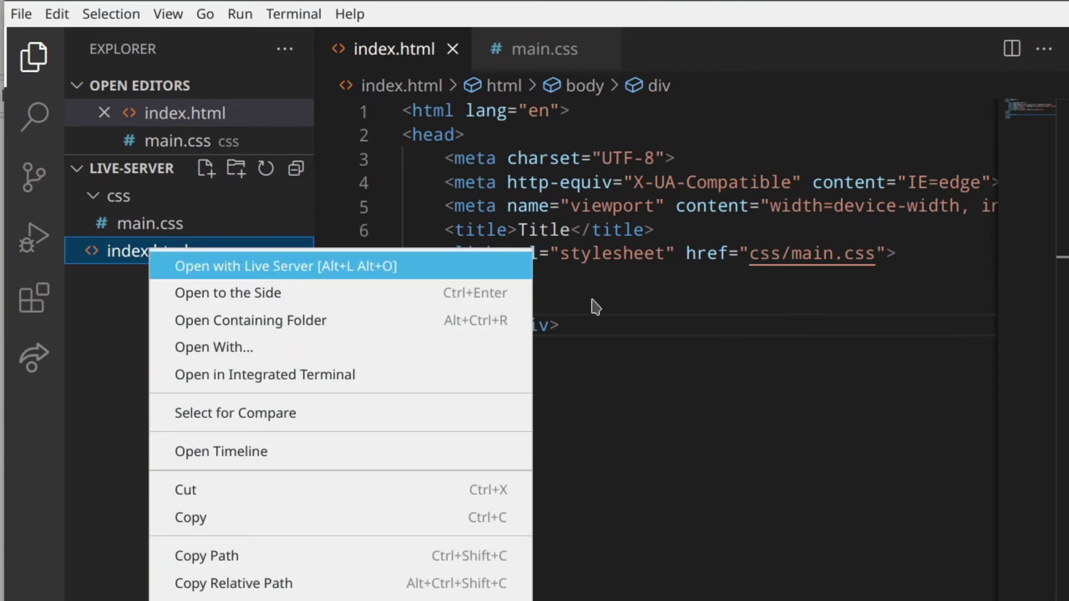
left_click(266, 267)
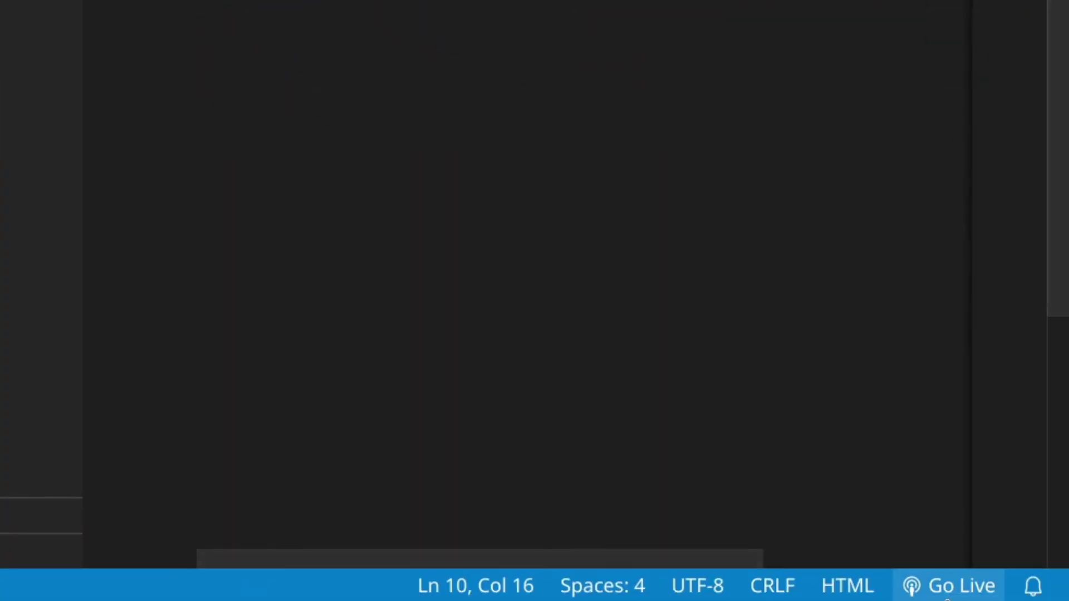
left_click(951, 588)
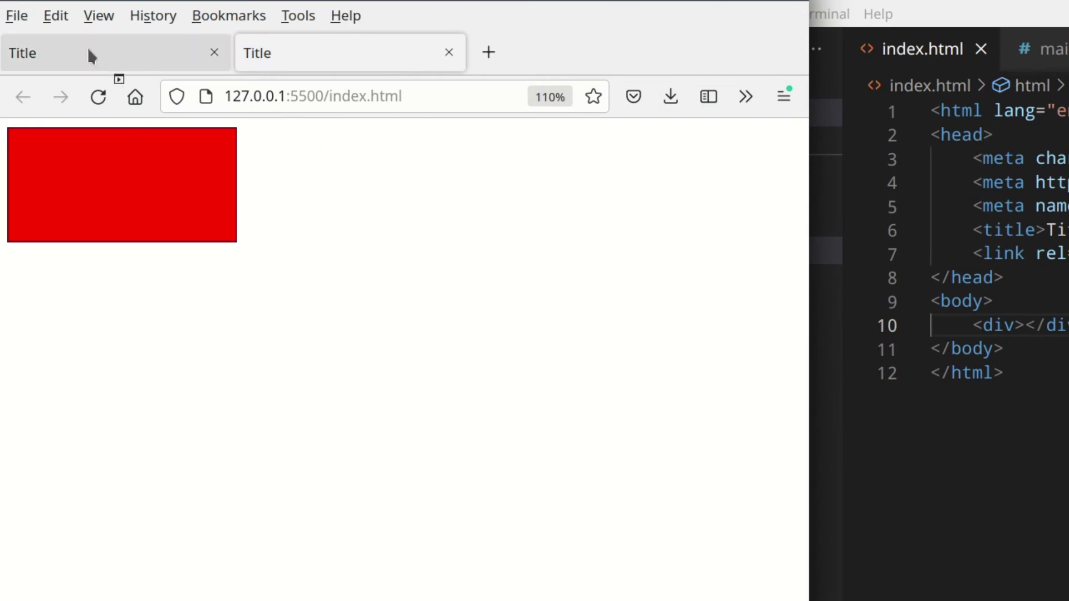
- Check the file:/// tab's address, then close it, keeping the 127.0.0.1:5500 tab
left_click(89, 52)
left_click(549, 101)
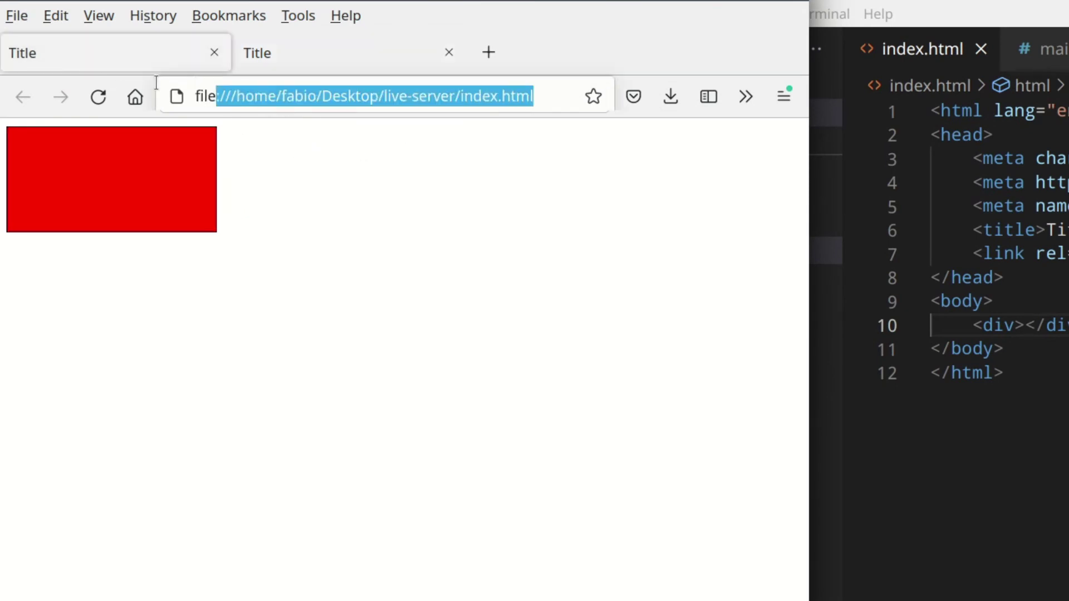
left_click(214, 53)
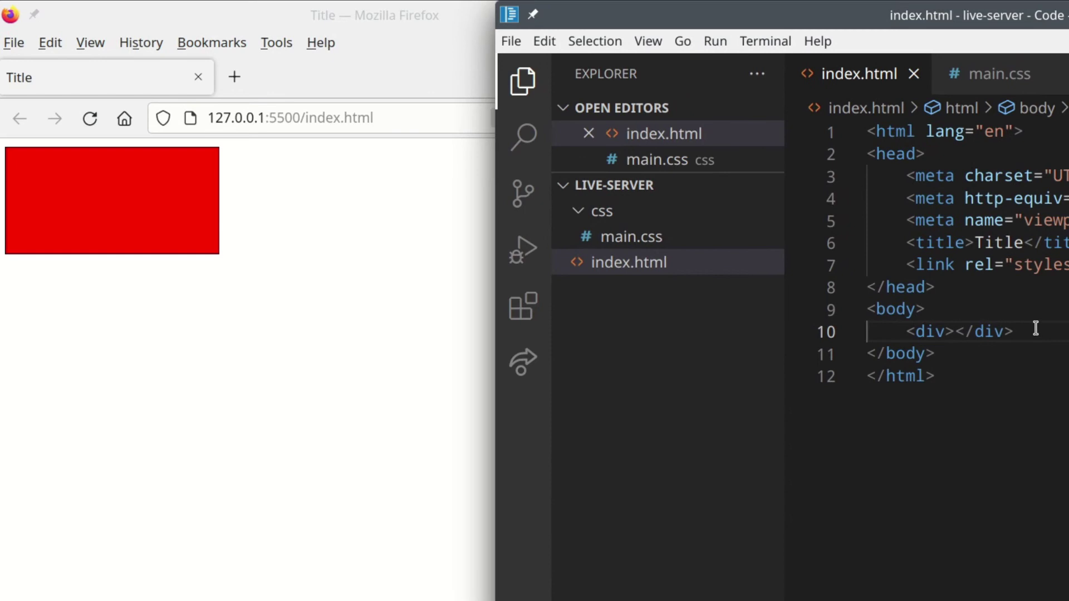
- Add a second and third Emmet div, saving each, and reload the live page
key("Return")
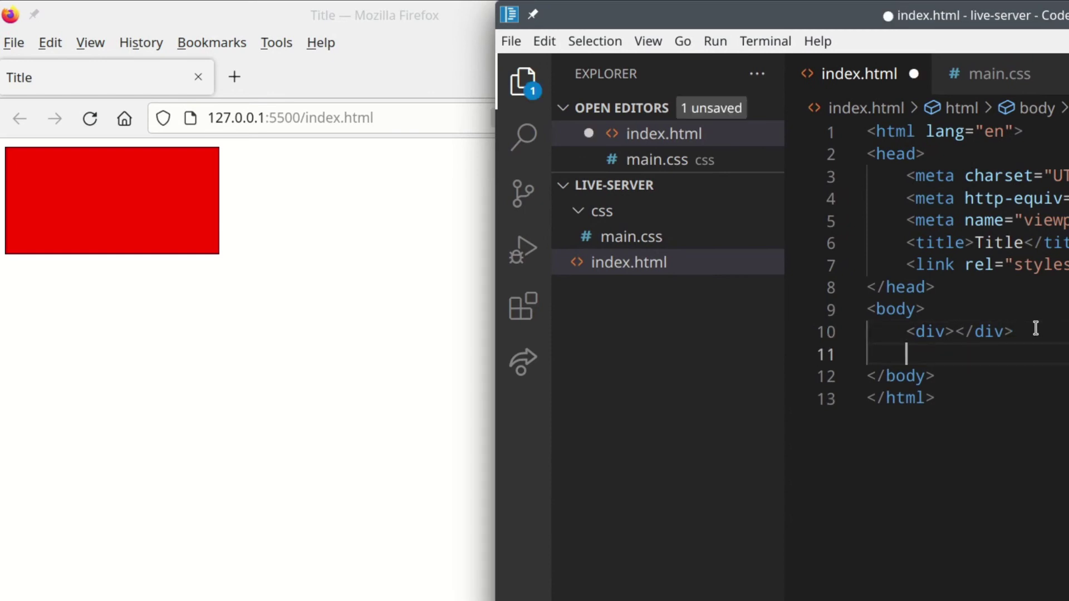
type("div")
key("Tab")
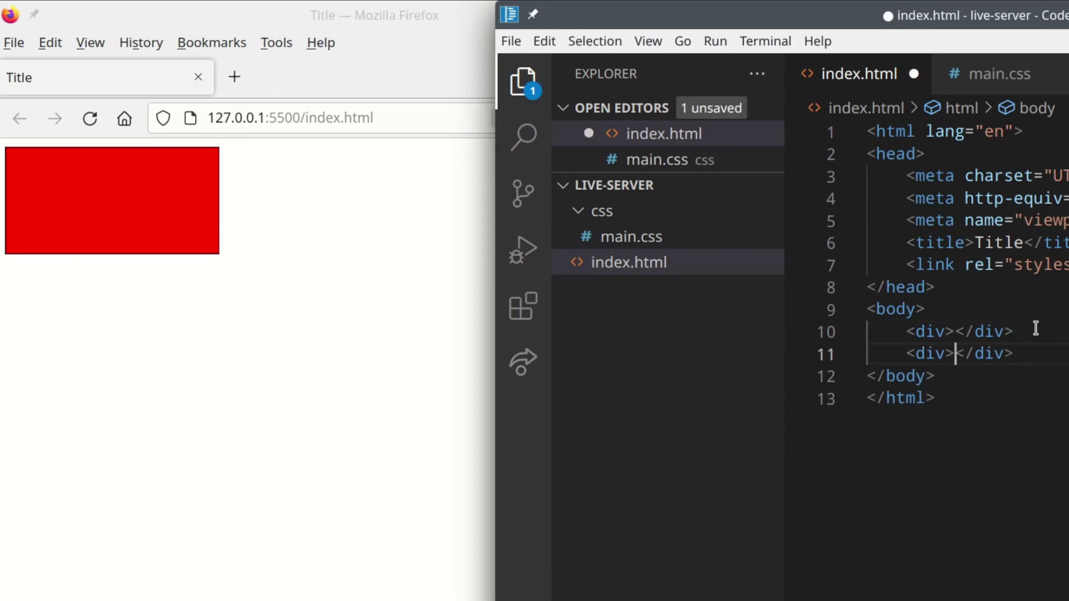
key("ctrl+s")
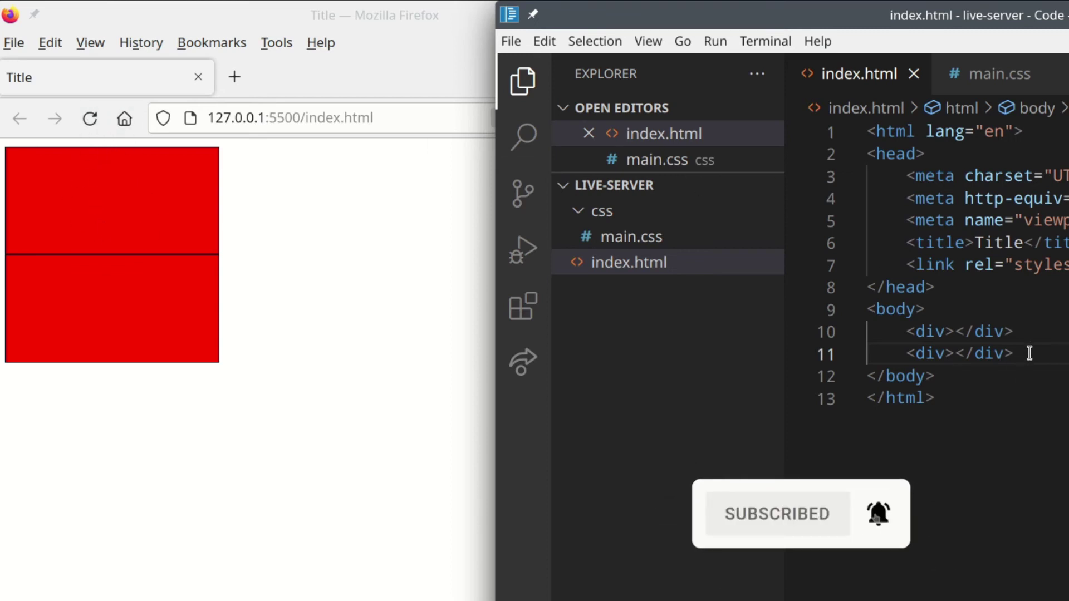
key("Return")
type("div")
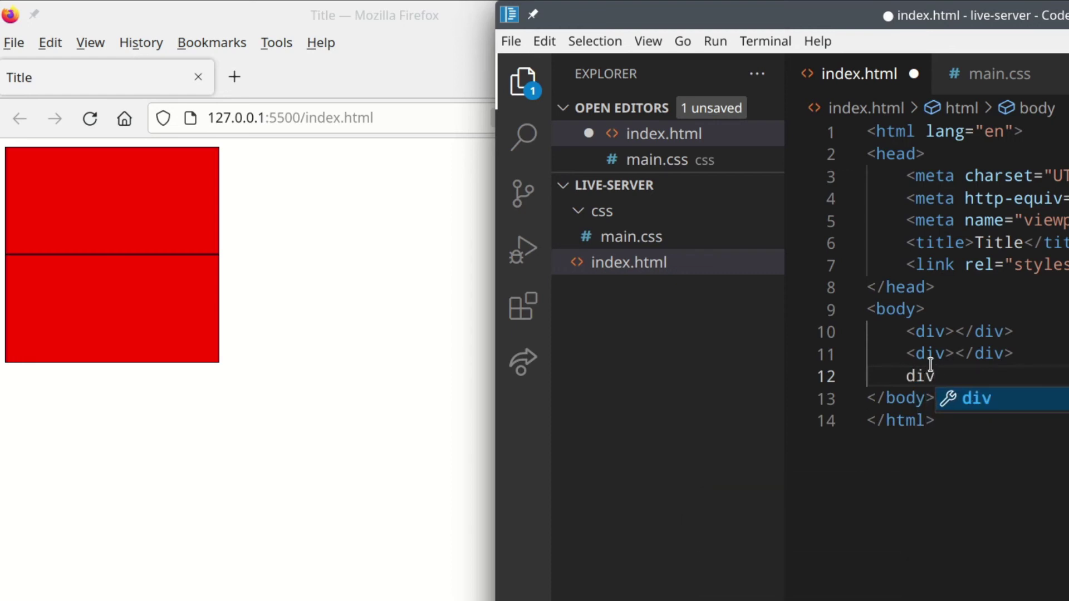
key("Tab")
key("ctrl+s")
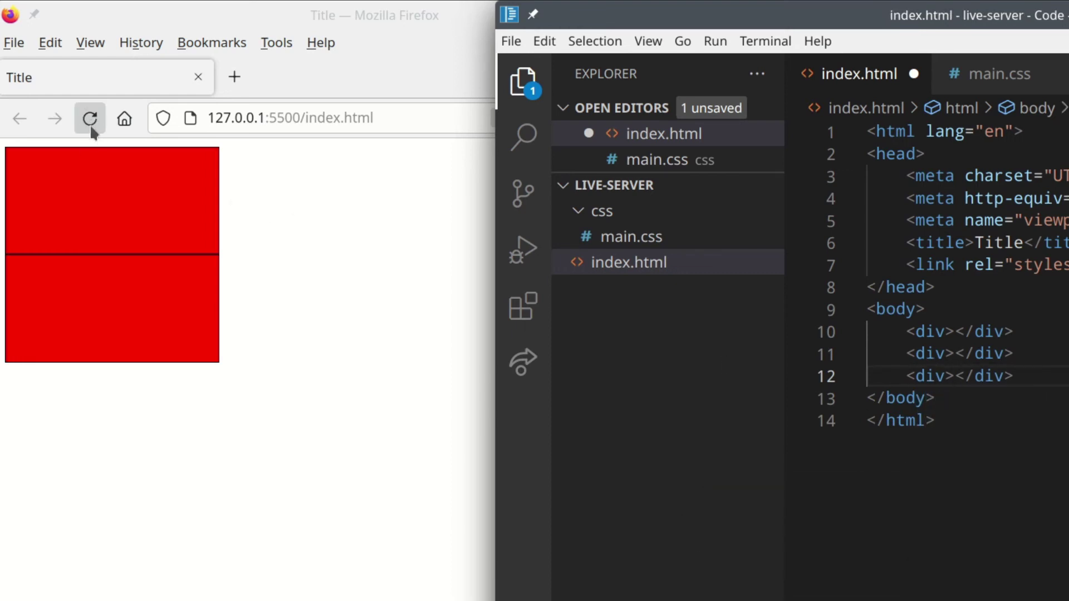
left_click(90, 118)
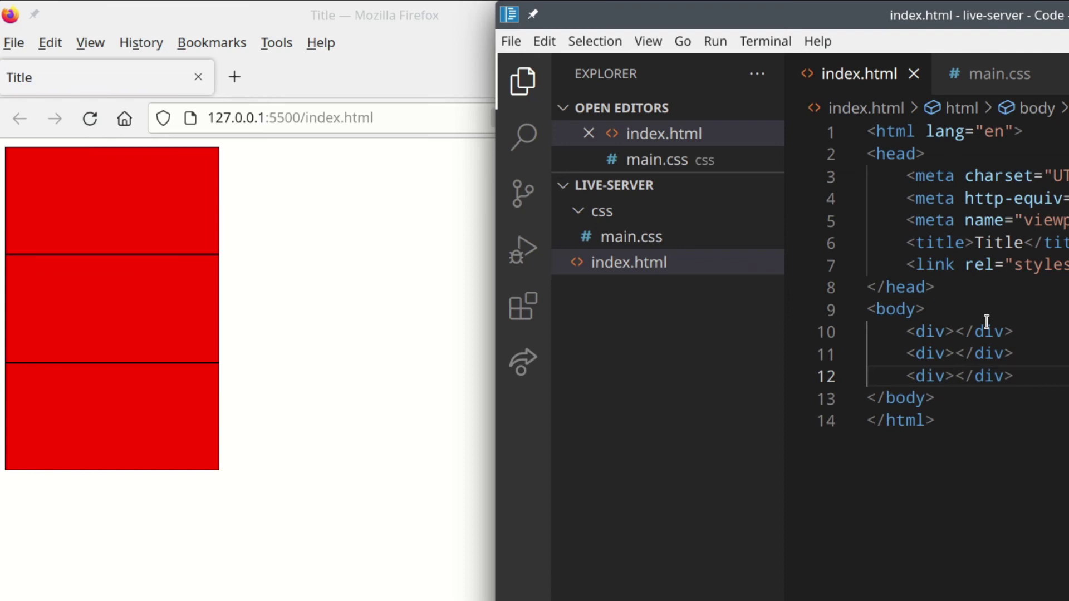
left_click(994, 74)
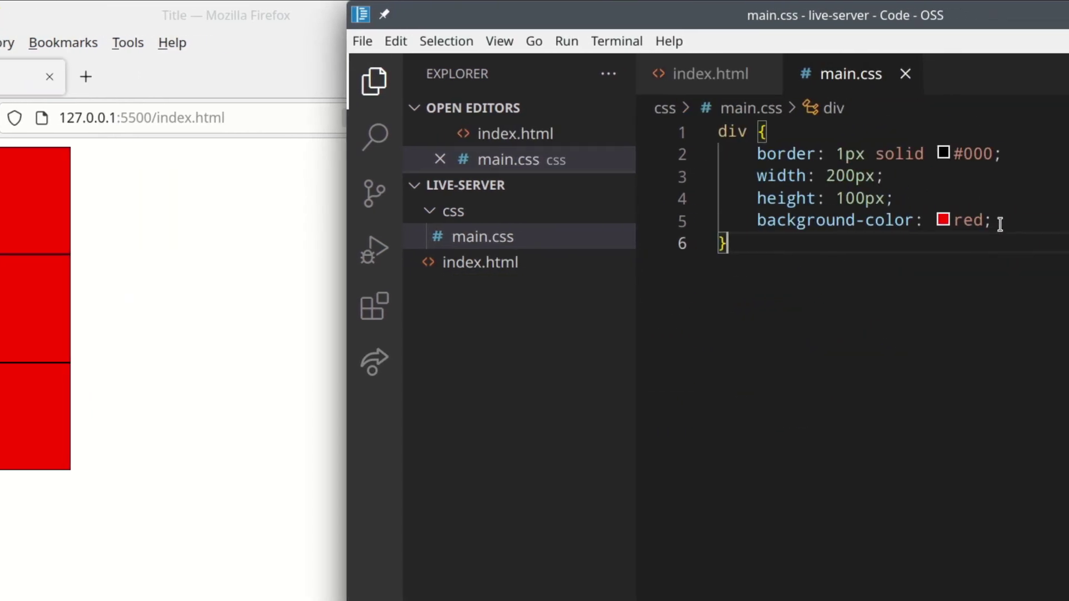
- Change the div background colour in main.css from red to blue and save
left_click(1000, 221)
double_click(965, 220)
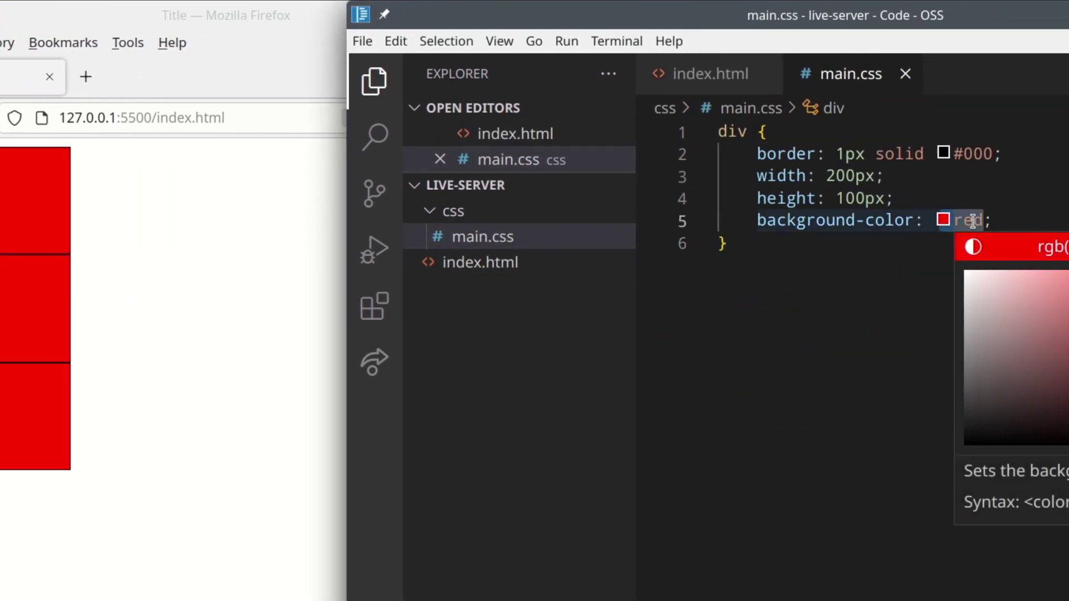
type("blue")
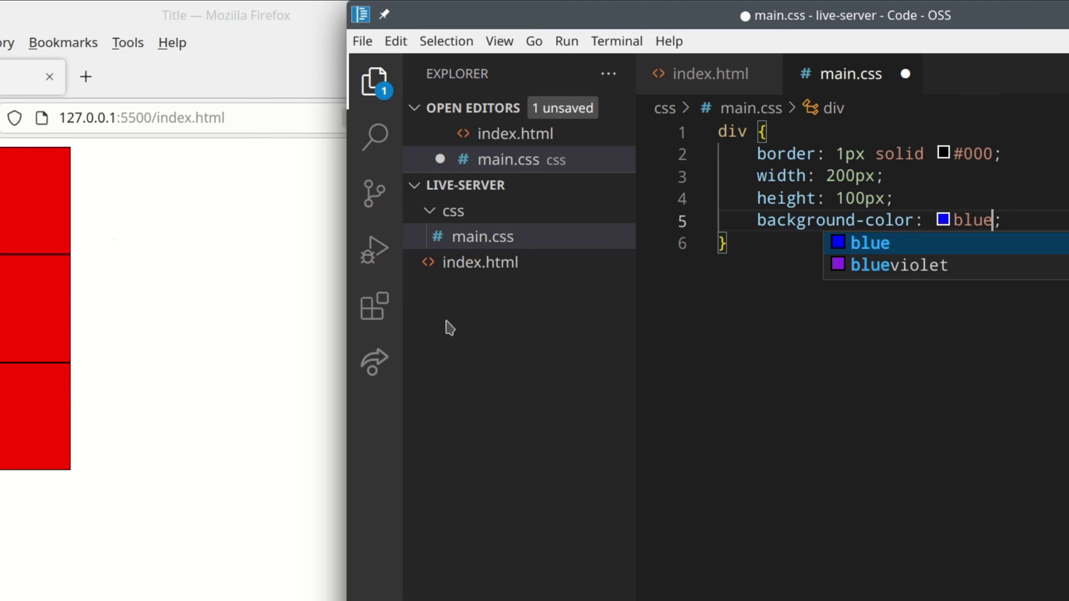
key("ctrl+s")
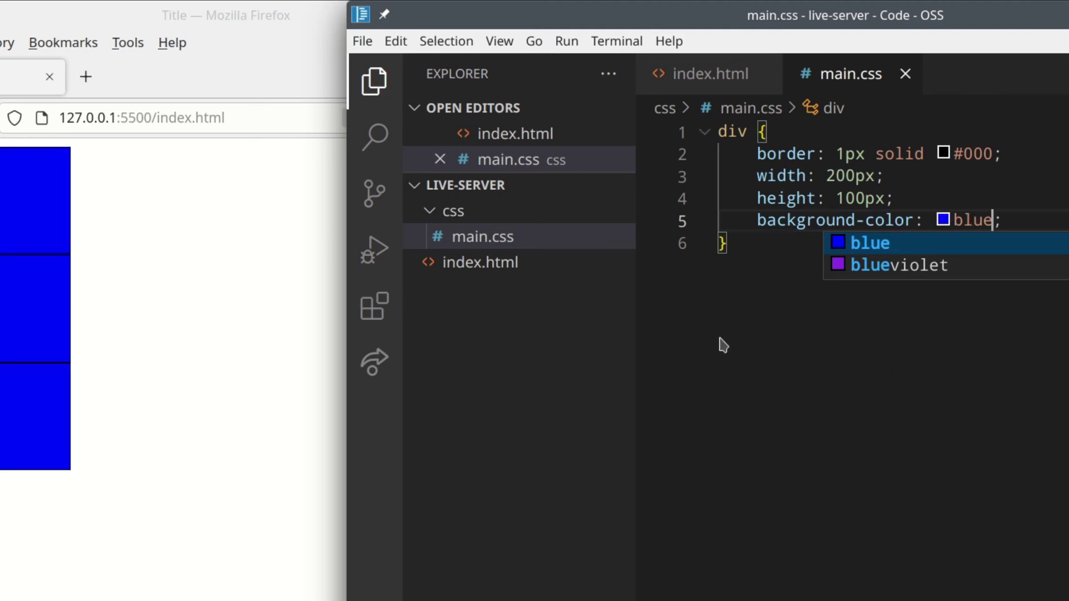
left_click(1013, 220)
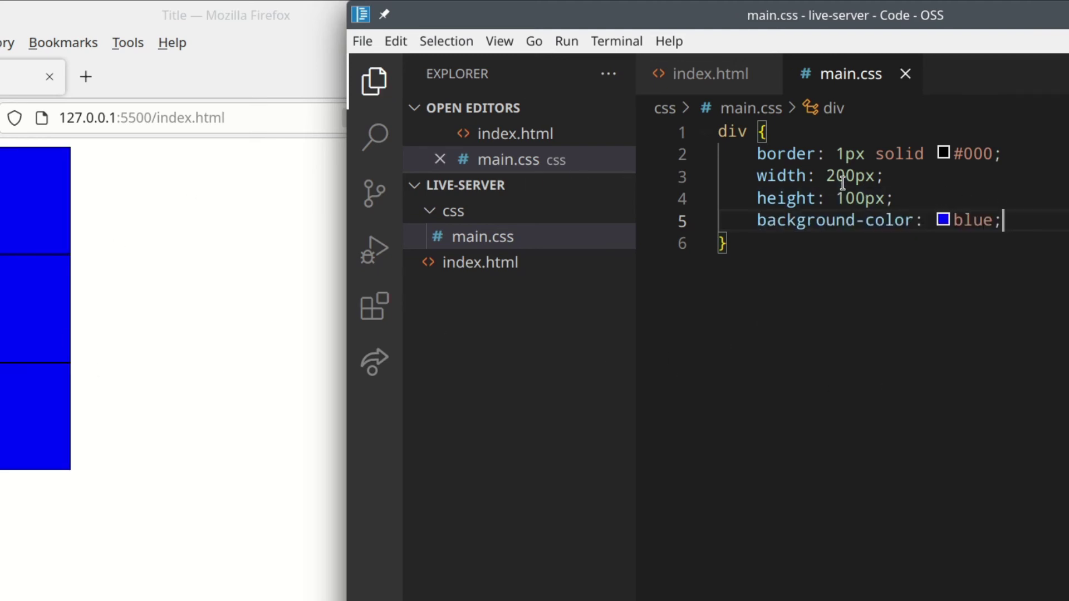
- Set the div width from 200px to 100px and make the colour red again, saving
double_click(838, 176)
type("1")
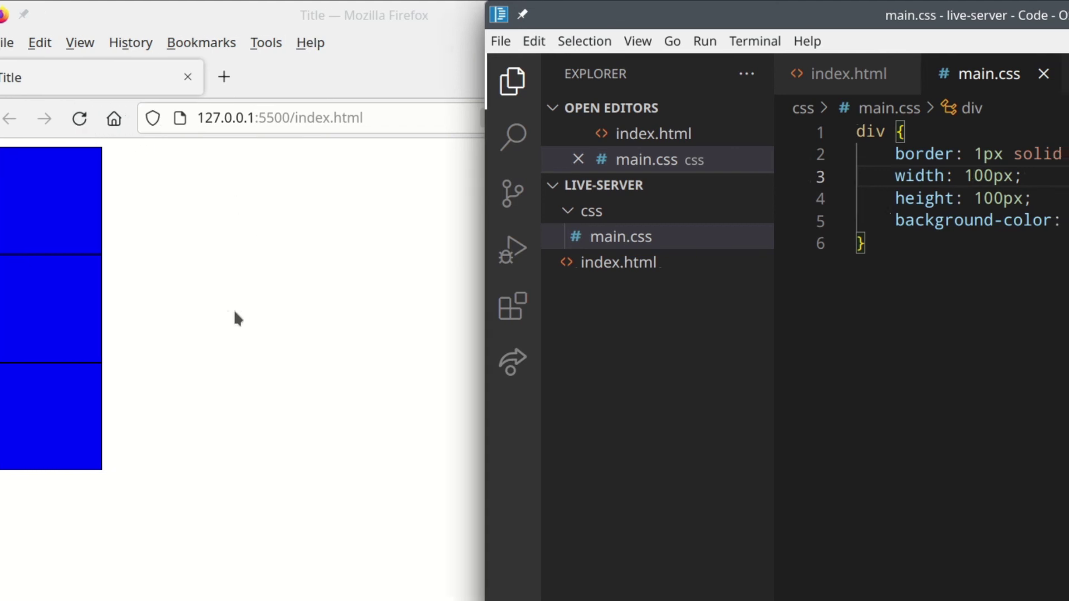
double_click(995, 220)
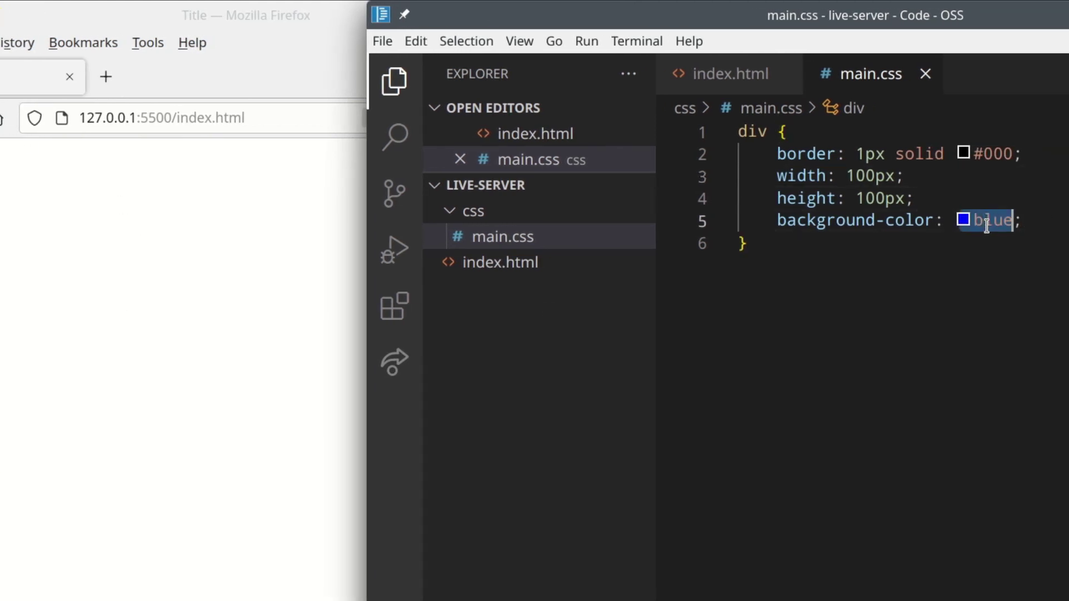
type("re")
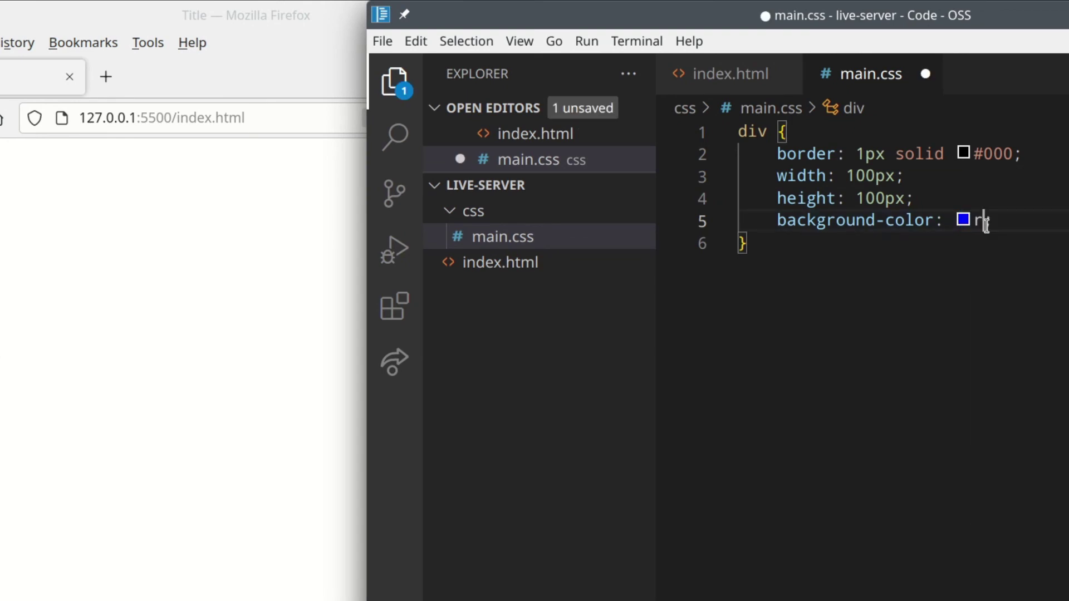
type("d")
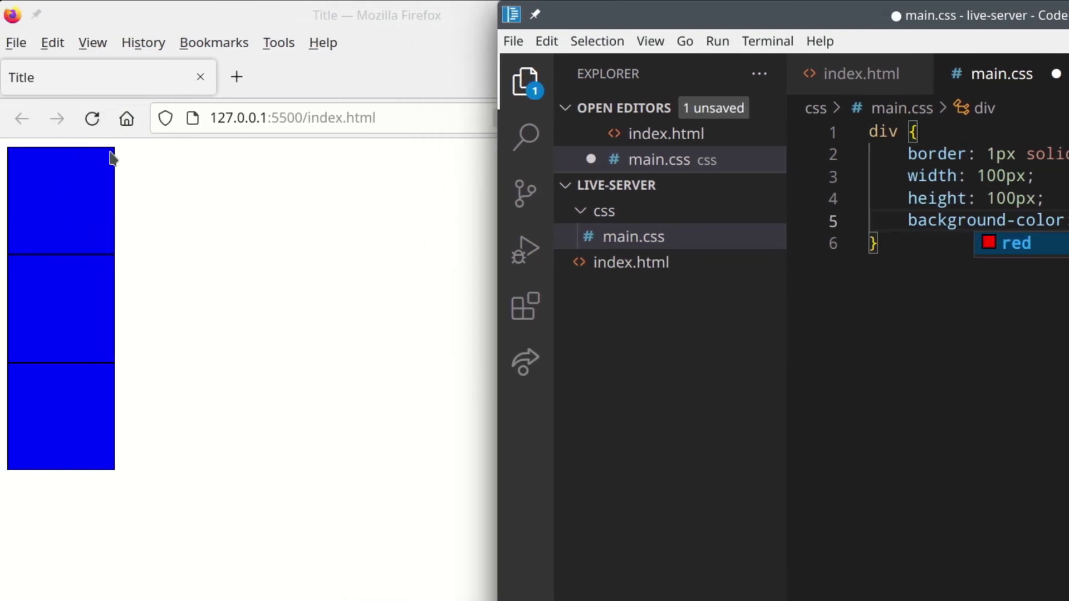
key("ctrl+s")
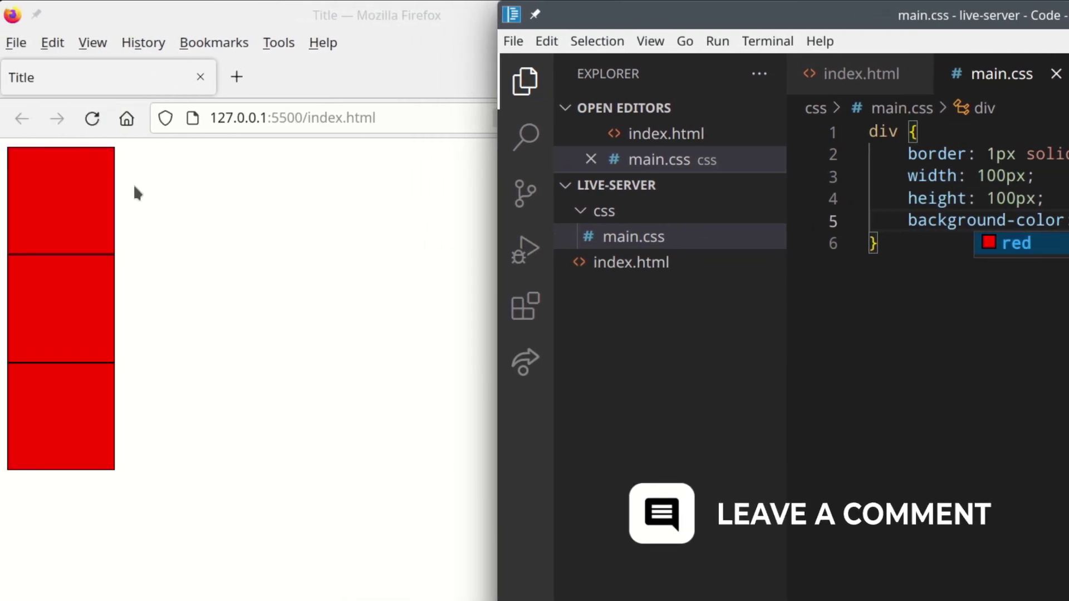